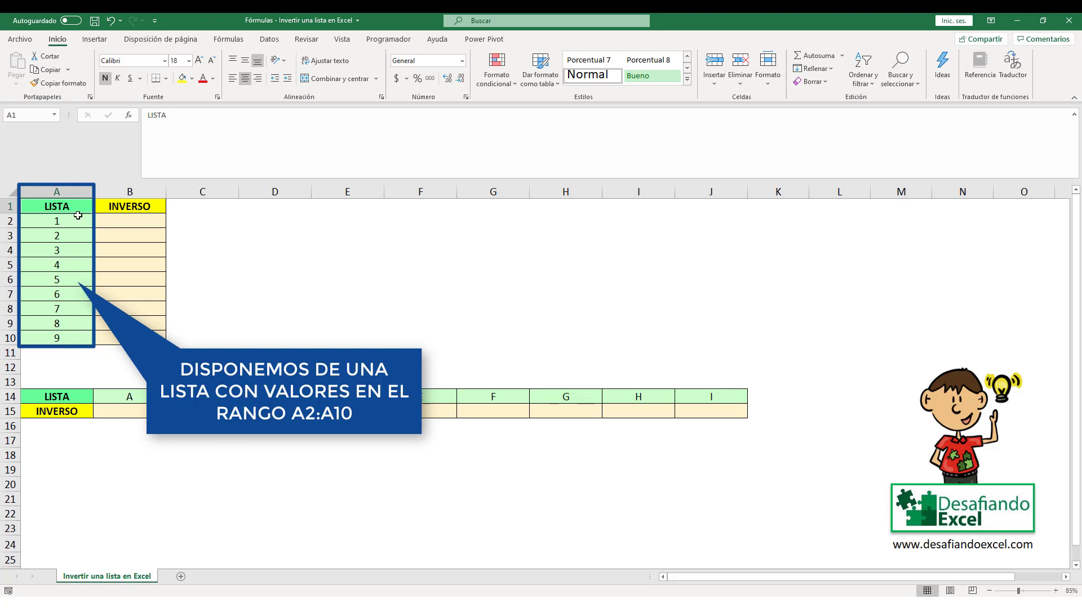
In B2, type the formula =INDICE(A2:A10;FILAS(A2:A10) for the first reversed value.
{"action": "left_click", "coordinate": [131, 210]}
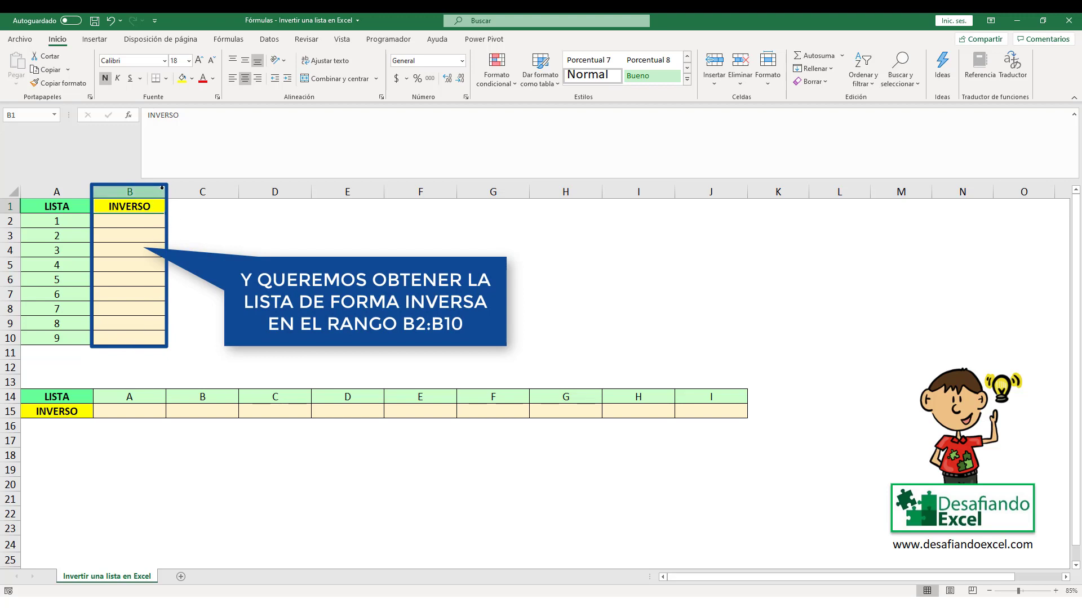
{"action": "left_click", "coordinate": [123, 221]}
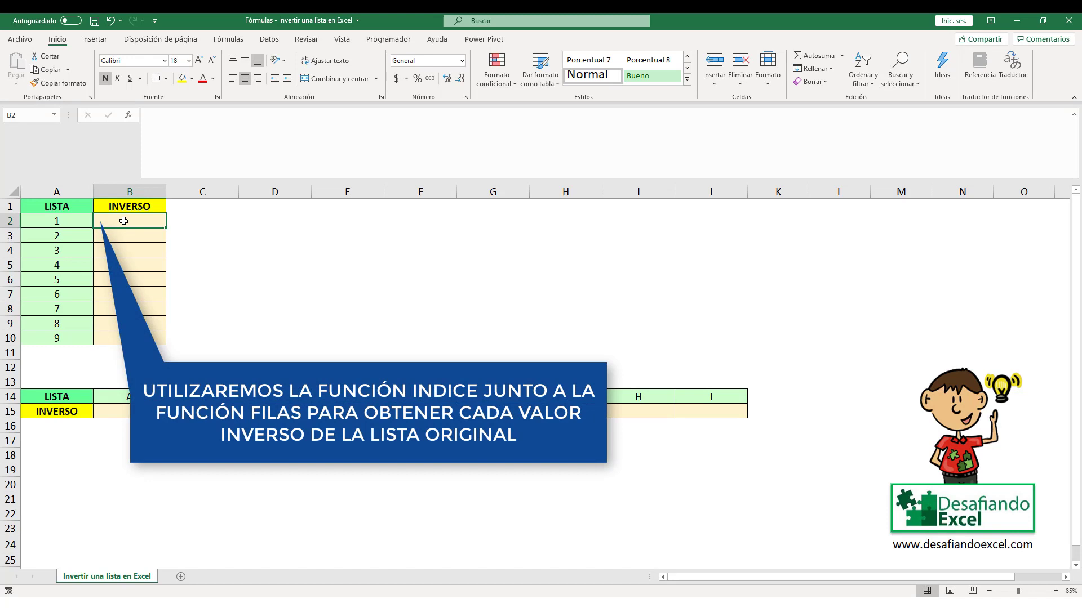
{"action": "type", "text": "=I"}
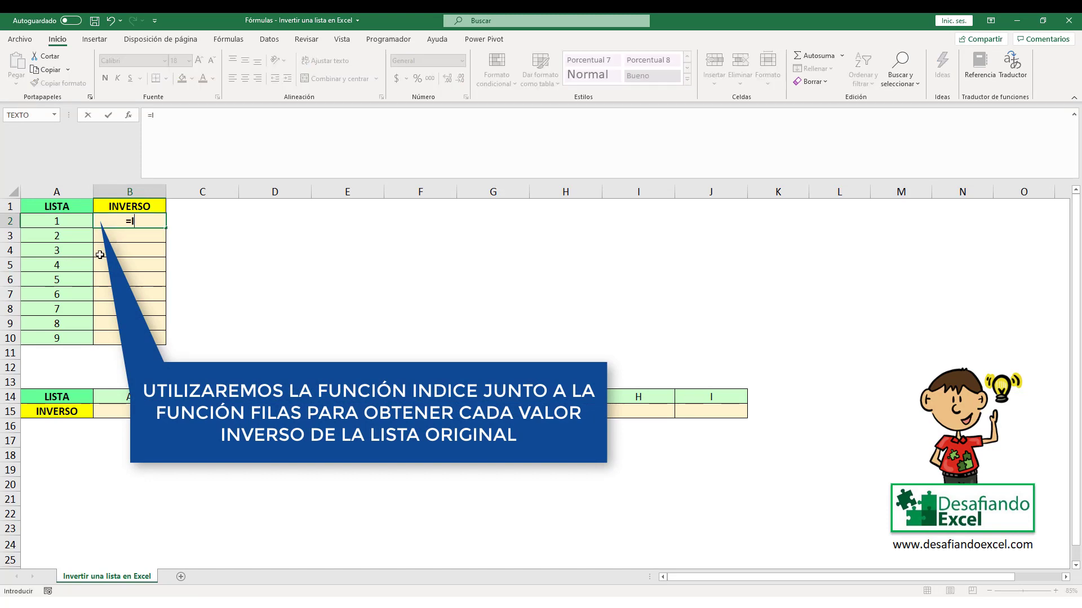
{"action": "type", "text": "NDICE("}
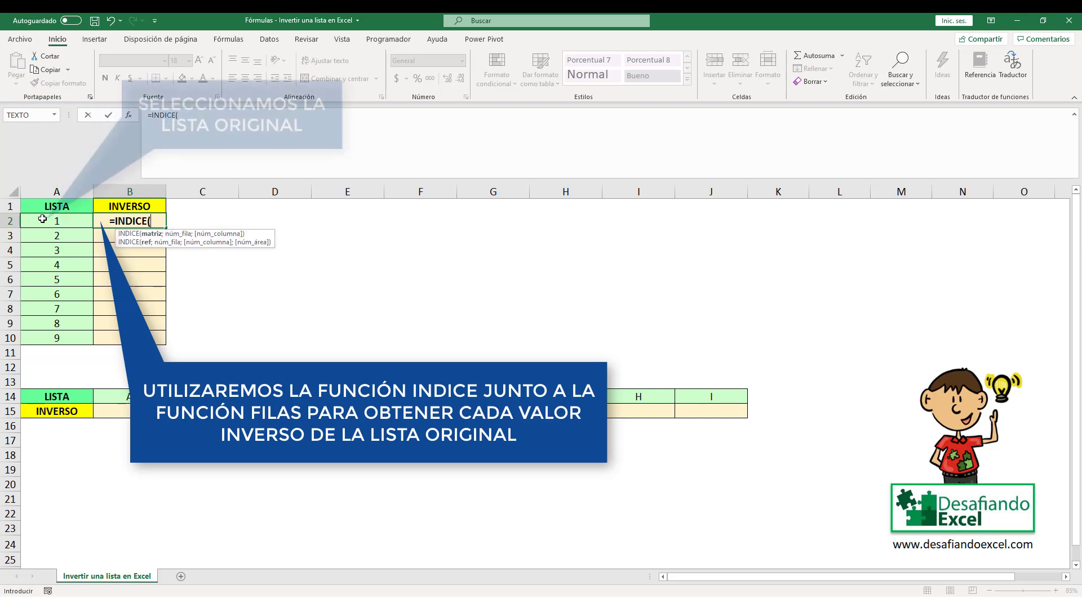
{"action": "left_click_drag", "start_coordinate": [56, 222], "coordinate": [38, 338]}
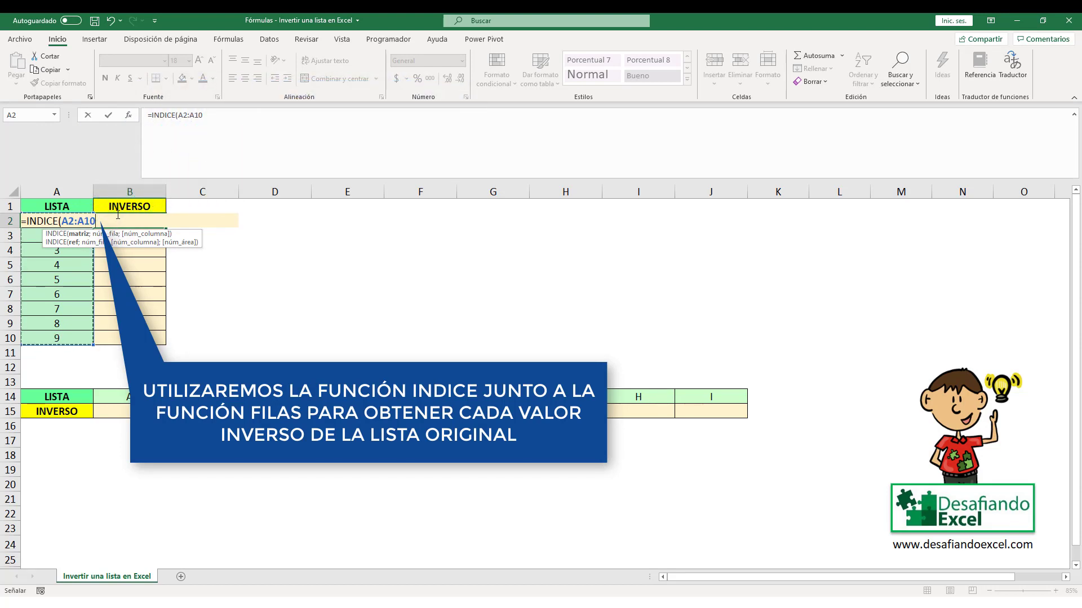
{"action": "type", "text": ";"}
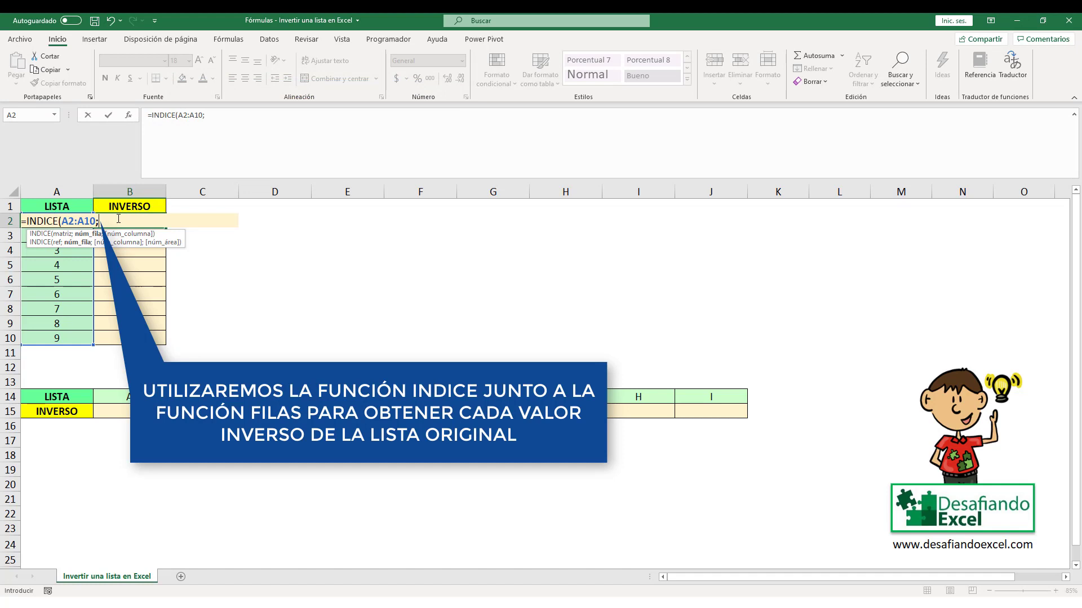
{"action": "type", "text": "FILAS"}
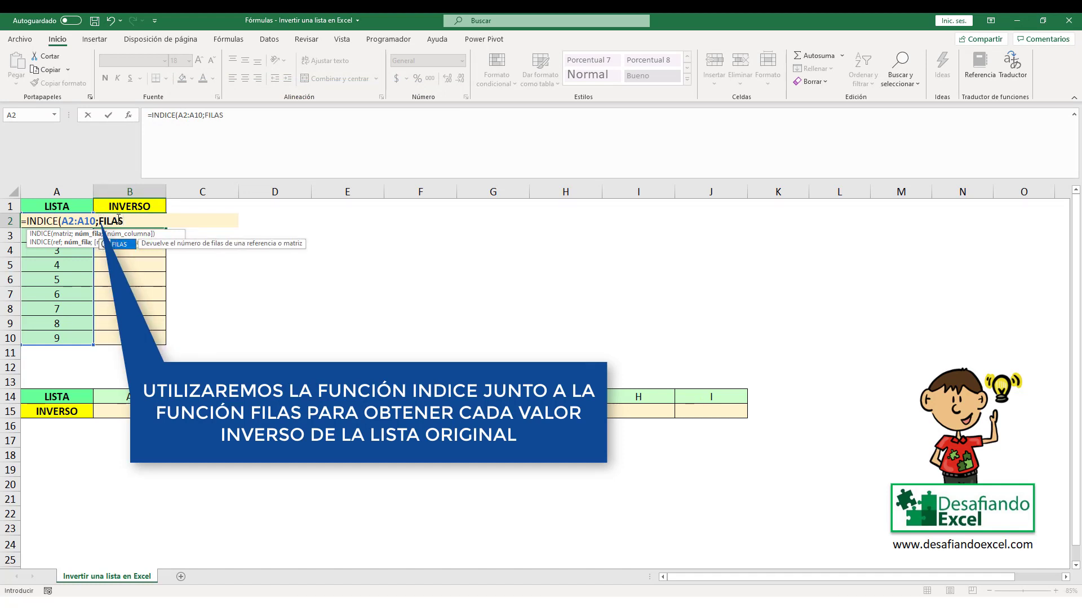
{"action": "type", "text": "("}
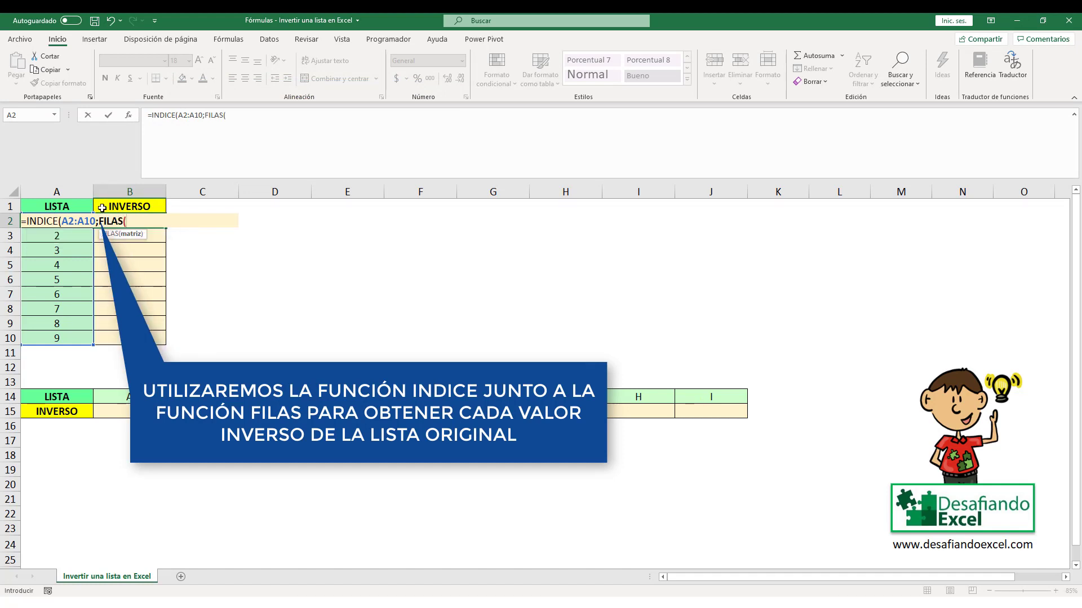
{"action": "left_click", "coordinate": [48, 220]}
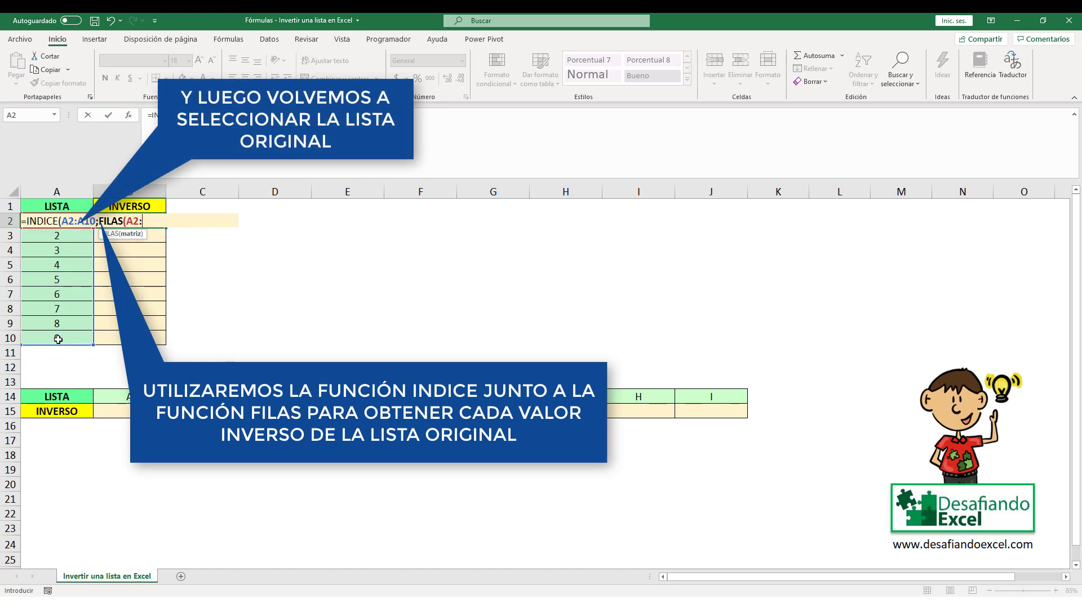
{"action": "type", "text": "A10"}
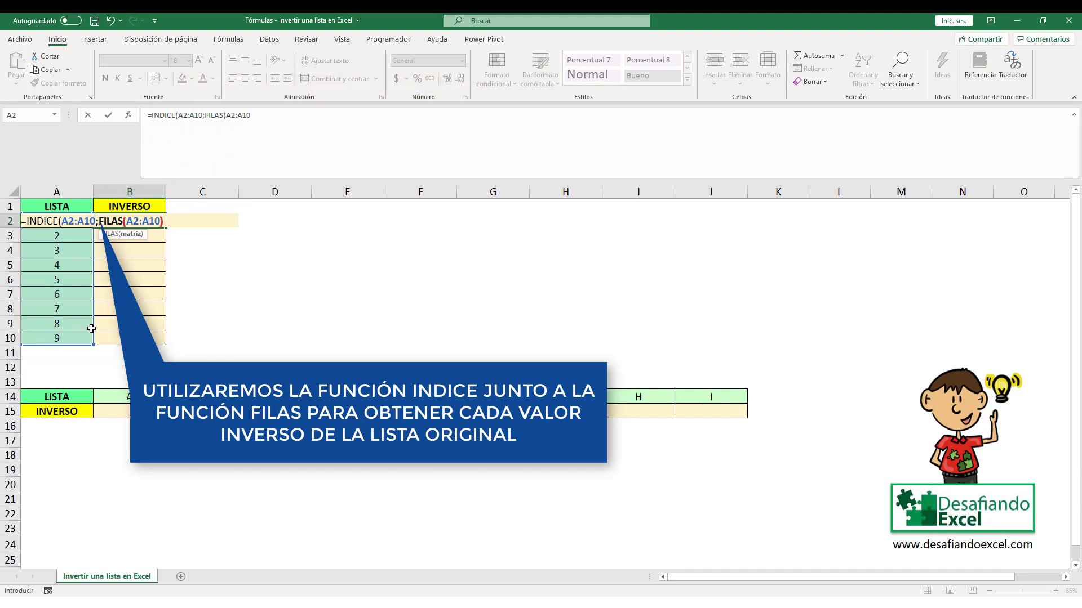
{"action": "type", "text": "))"}
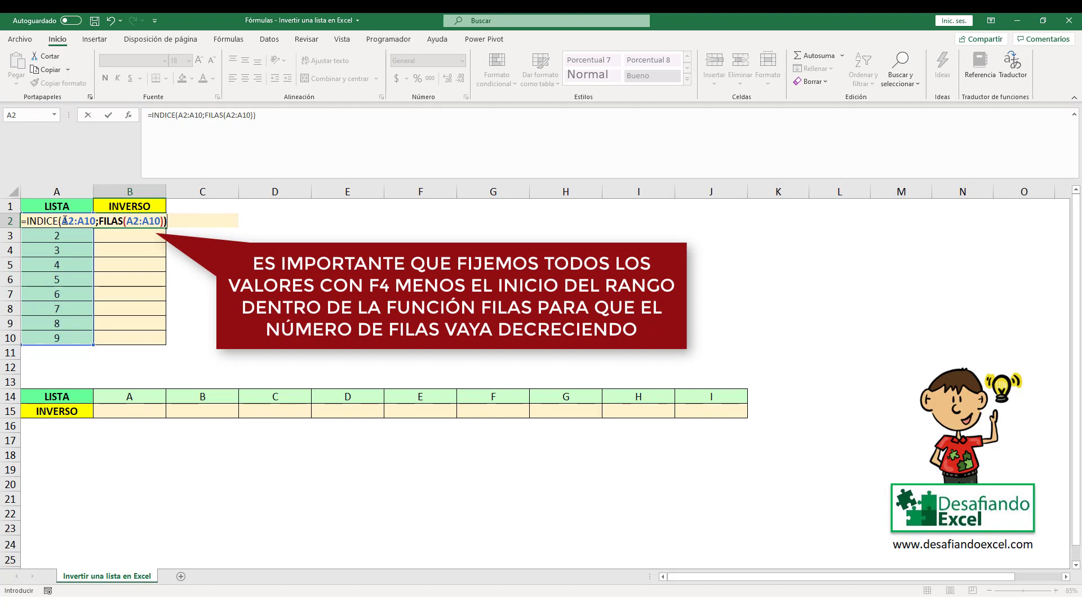
Change the references to $A$2:$A$10 and A2:$A$10, then enter the formula so B2 shows 9.
{"action": "left_click_drag", "start_coordinate": [64, 220], "coordinate": [94, 221]}
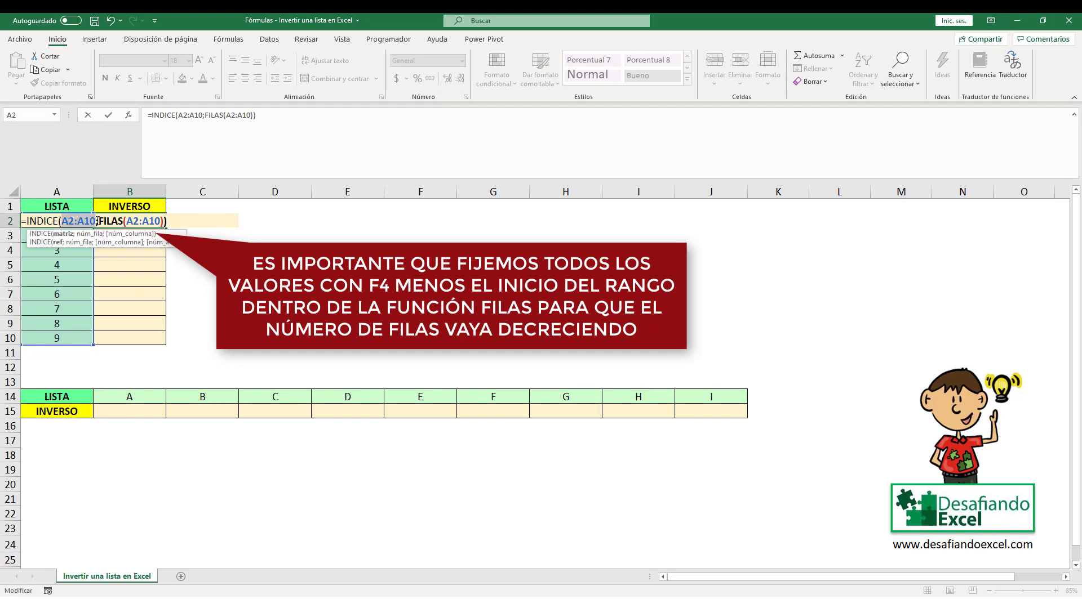
{"action": "key", "text": "F4"}
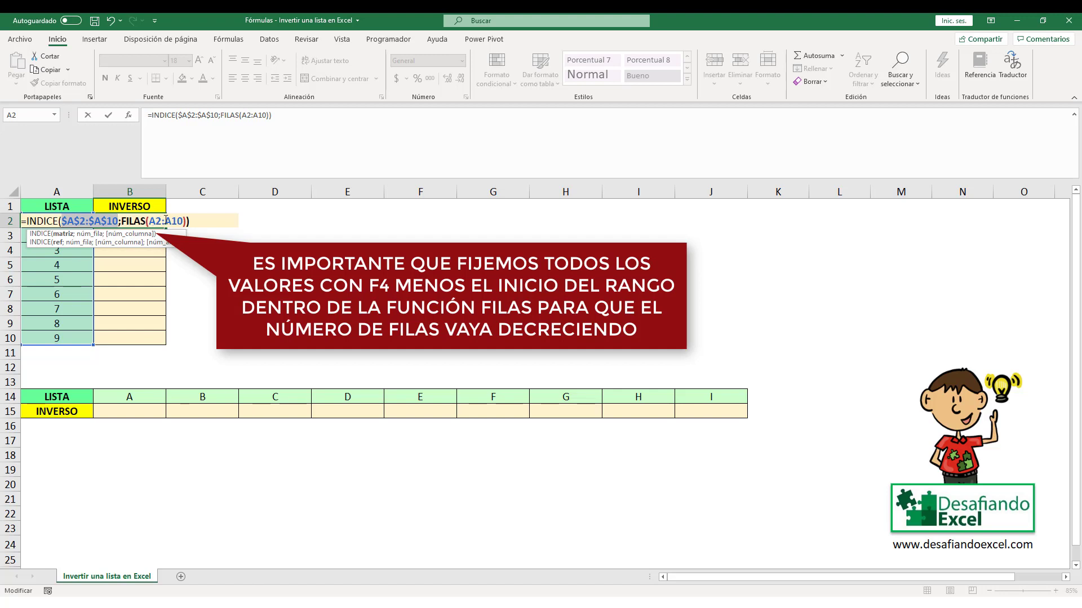
{"action": "left_click_drag", "start_coordinate": [165, 221], "coordinate": [172, 221]}
{"action": "key", "text": "F4"}
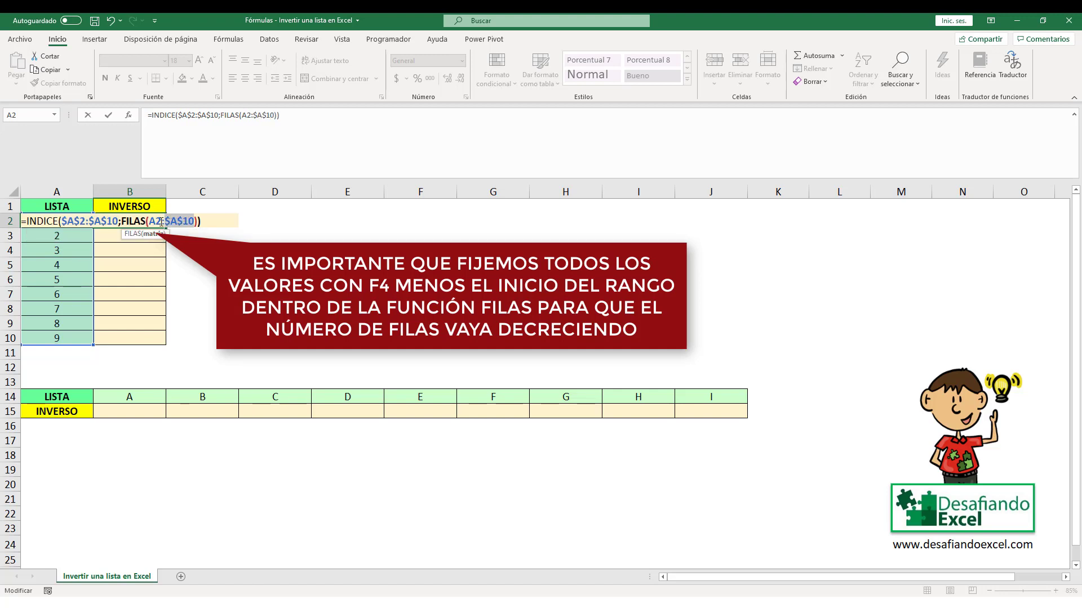
{"action": "left_click", "coordinate": [163, 222]}
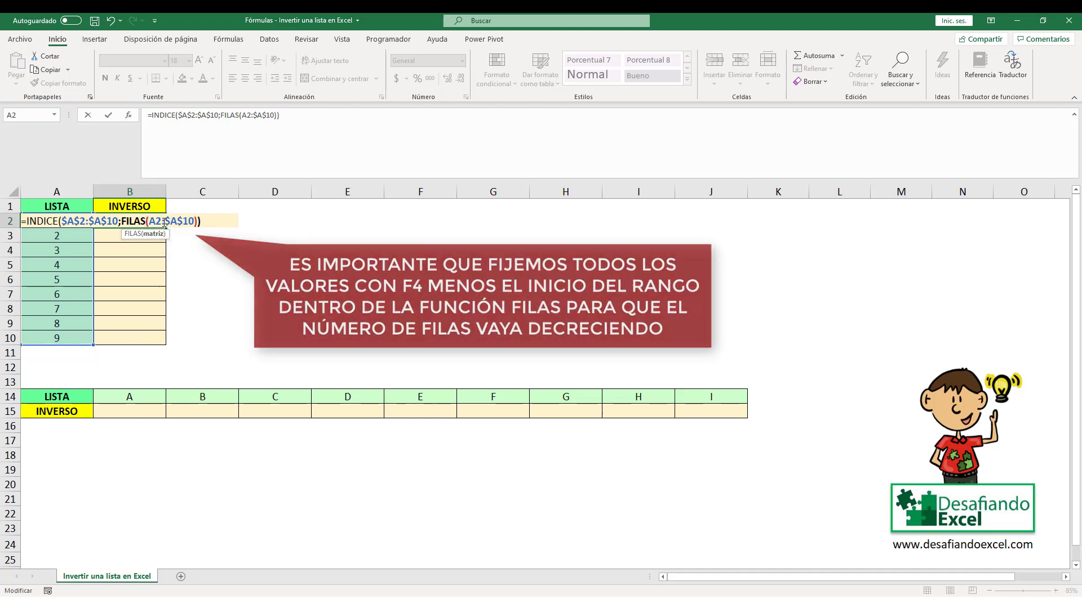
{"action": "key", "text": "ctrl+Return"}
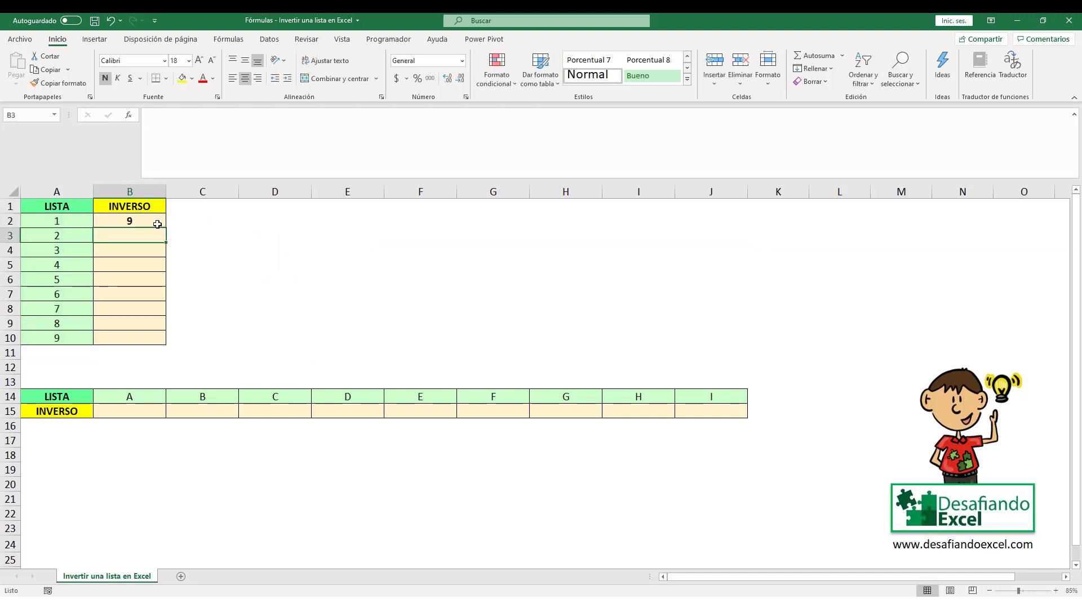
Fill the B2 formula down through B10 so the INVERSO column reads 9 down to 1.
{"action": "left_click_drag", "start_coordinate": [164, 230], "coordinate": [164, 343]}
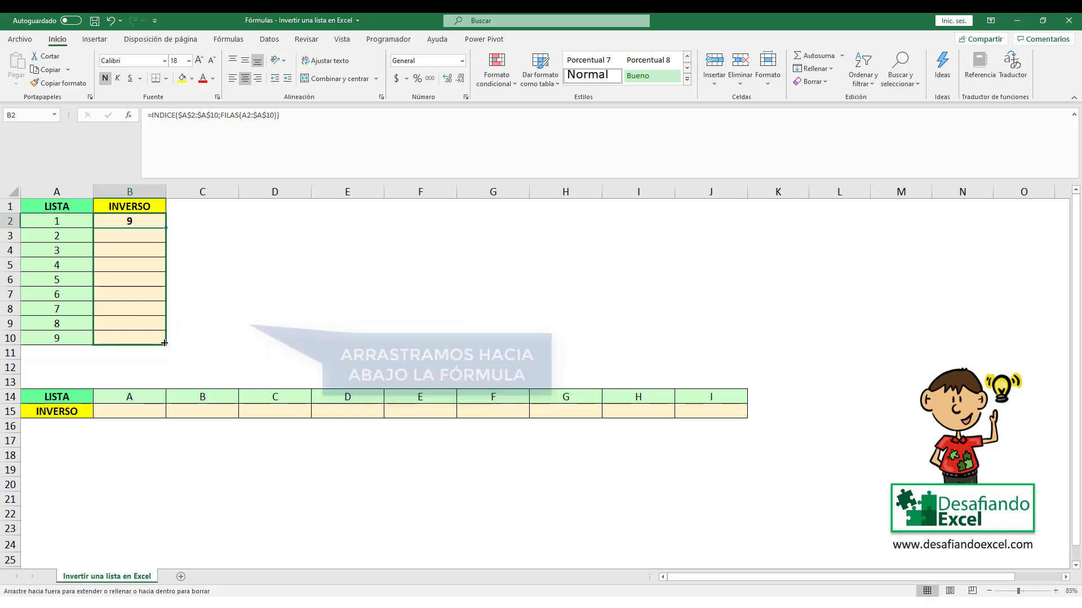
{"action": "left_click_drag", "start_coordinate": [164, 342], "coordinate": [163, 342]}
{"action": "left_click", "coordinate": [140, 355]}
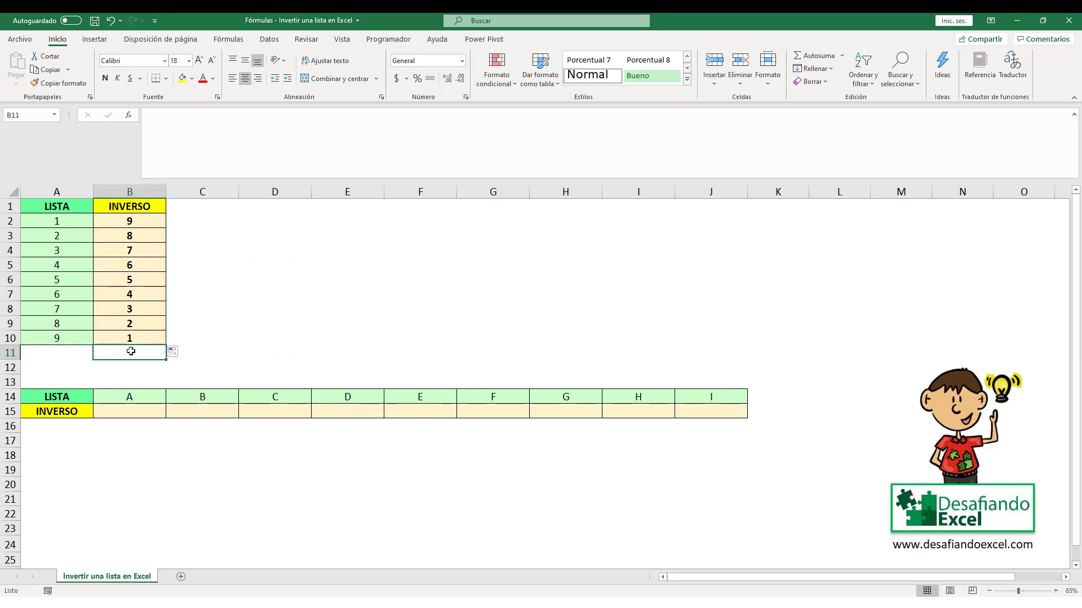
{"action": "left_click", "coordinate": [62, 342]}
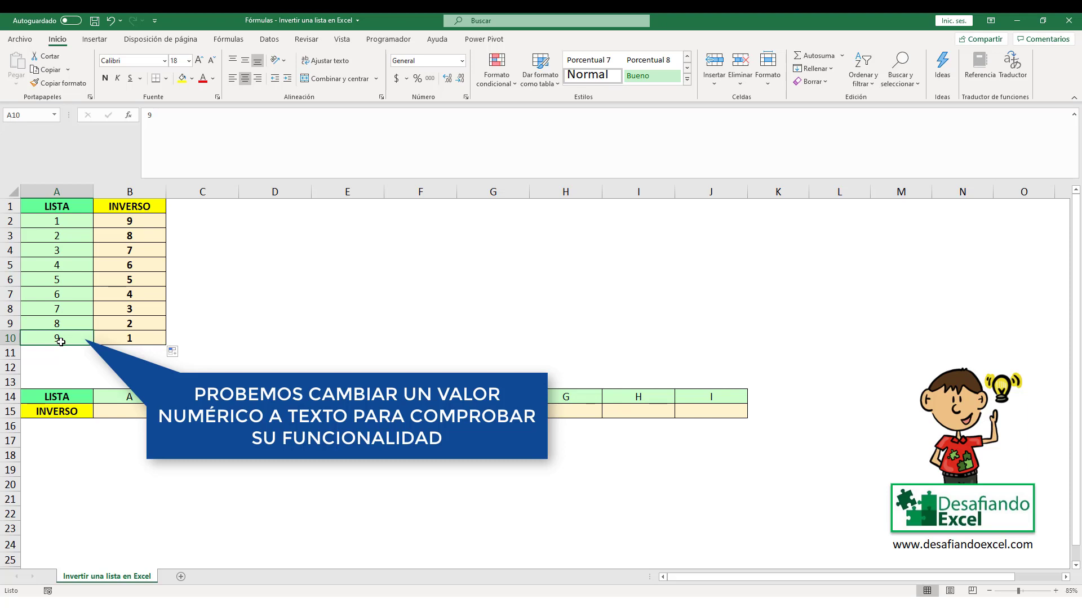
{"action": "type", "text": "EXCEL"}
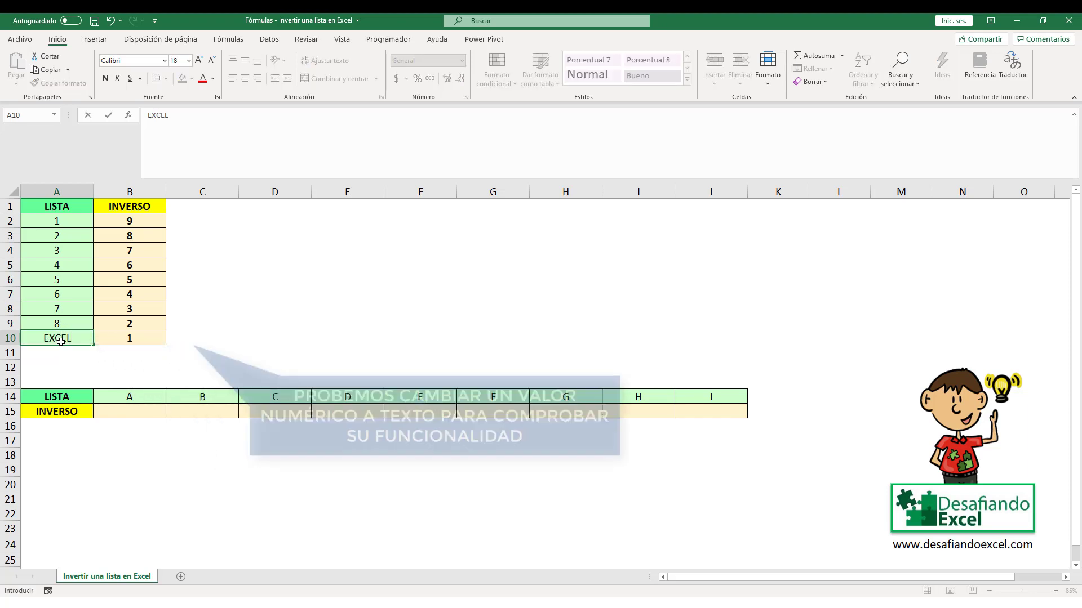
{"action": "key", "text": "Return"}
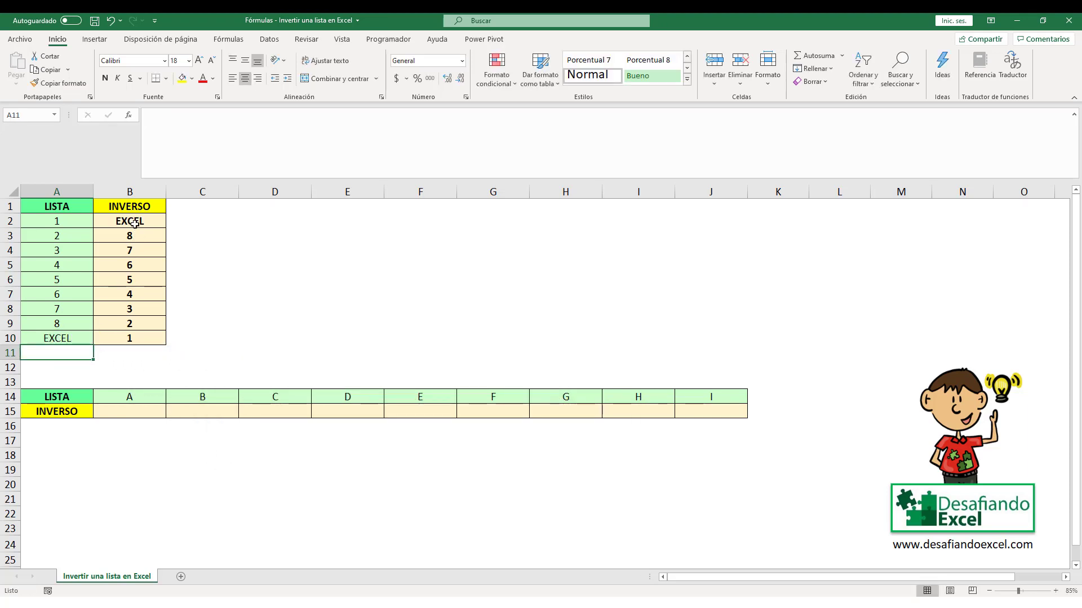
{"action": "left_click", "coordinate": [134, 224]}
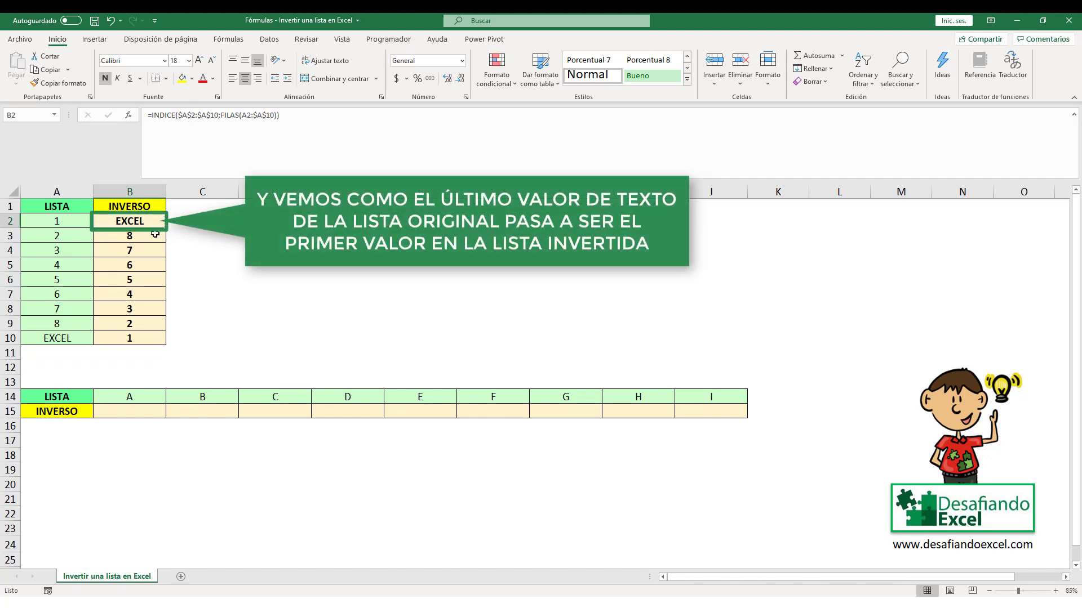
{"action": "key", "text": "ctrl+z"}
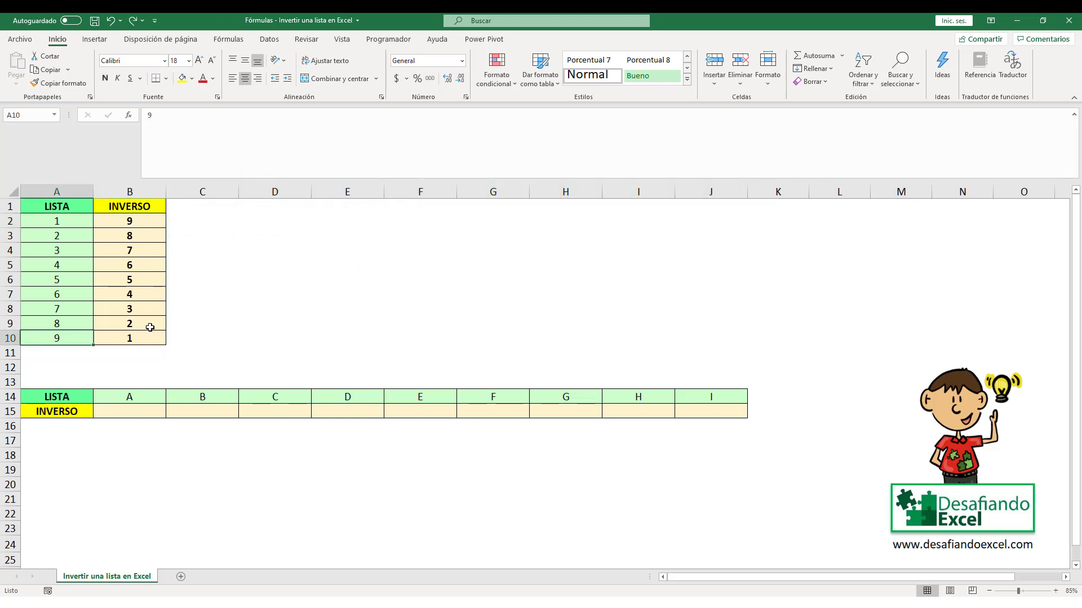
{"action": "left_click", "coordinate": [62, 398]}
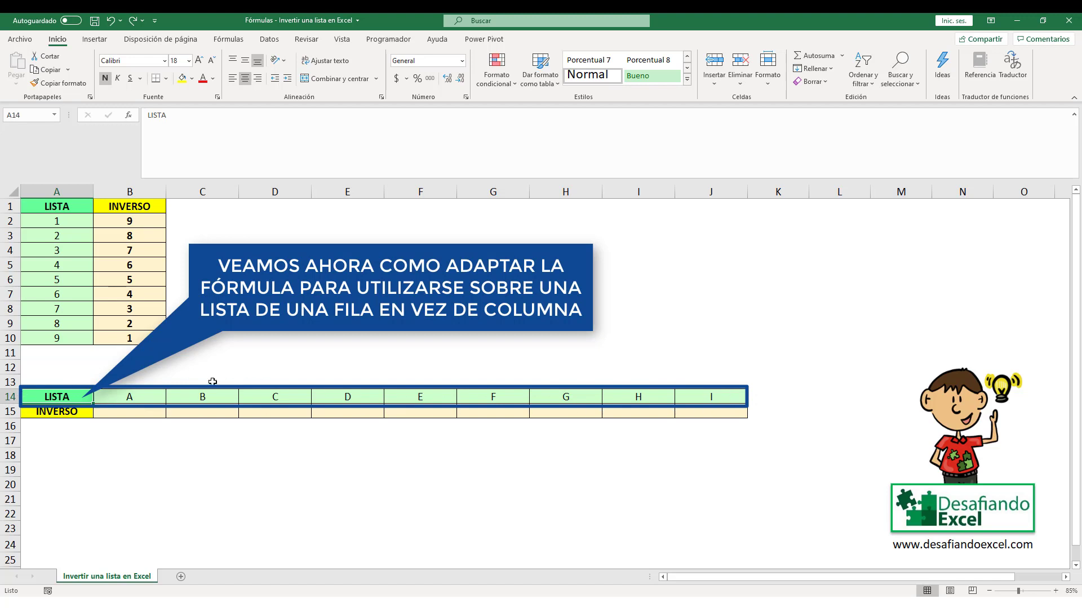
Start an =INDICE( formula in B15, next to the row's INVERSO label.
{"action": "left_click", "coordinate": [49, 411]}
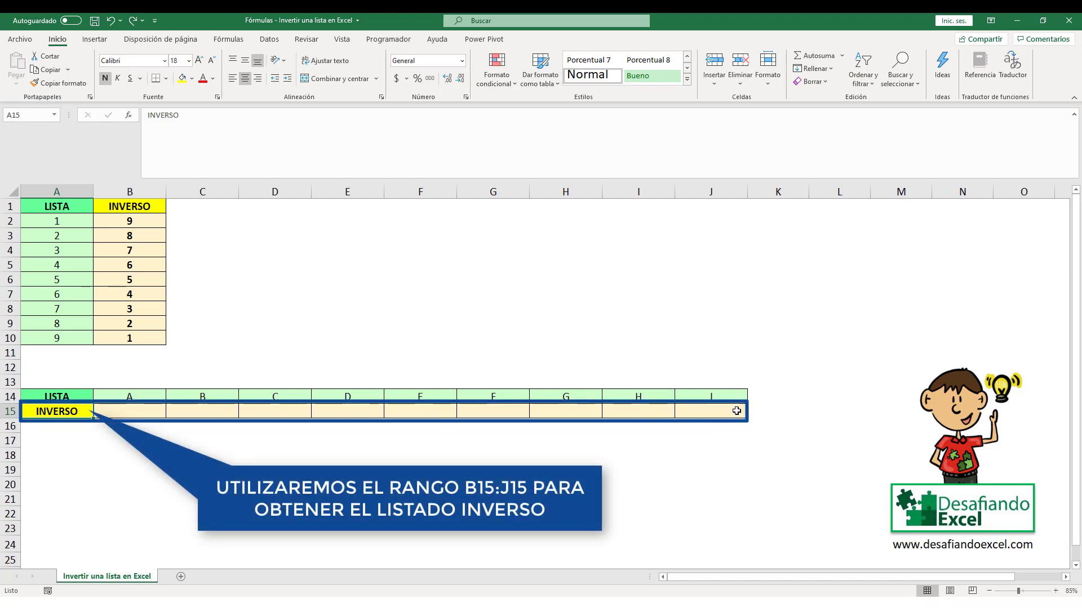
{"action": "left_click", "coordinate": [129, 410]}
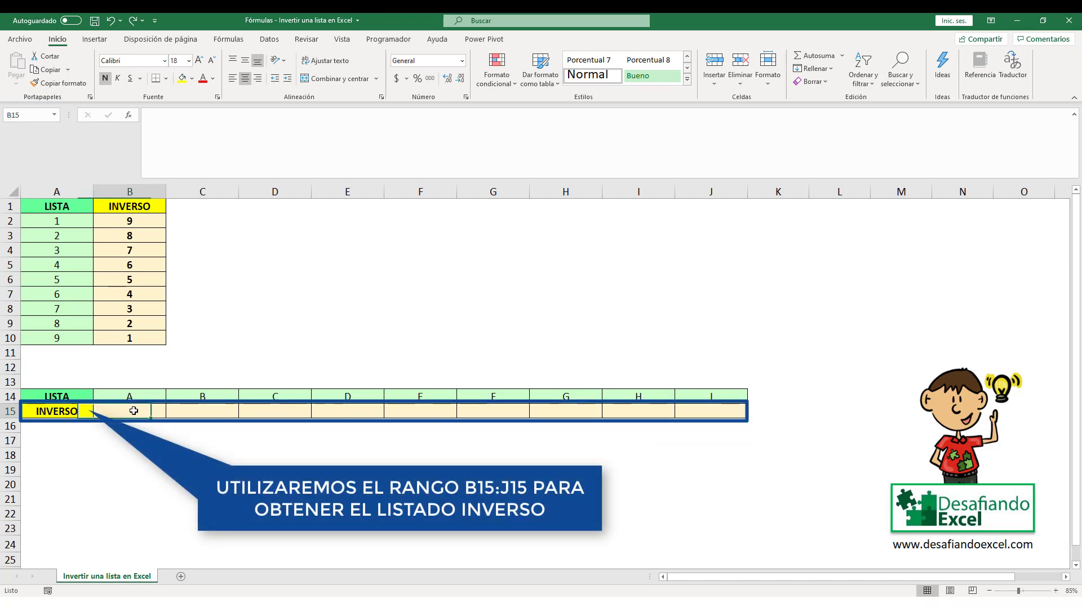
{"action": "type", "text": "=I"}
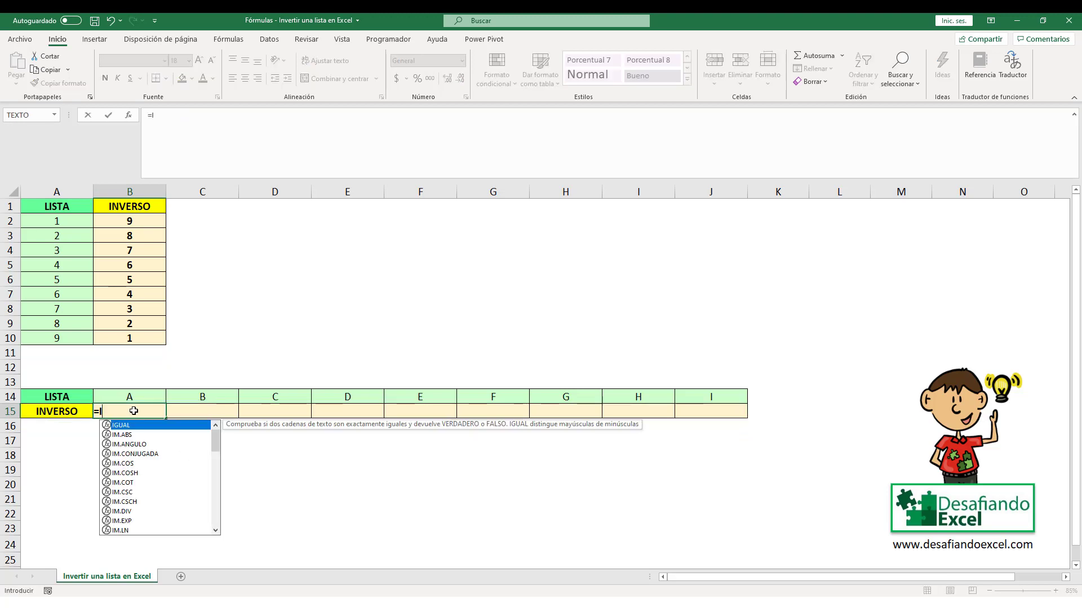
{"action": "type", "text": "NDICE("}
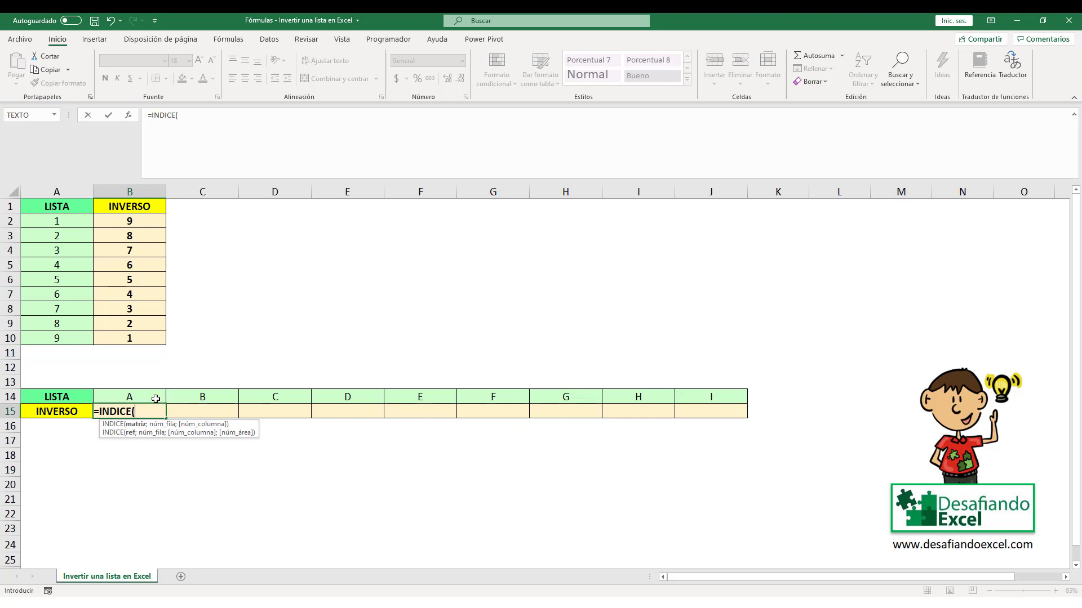
Write =INDICE(B14:J14;COLUMNAS(B14:J14) in B15 to pick from the row list.
{"action": "left_click_drag", "start_coordinate": [156, 399], "coordinate": [722, 398]}
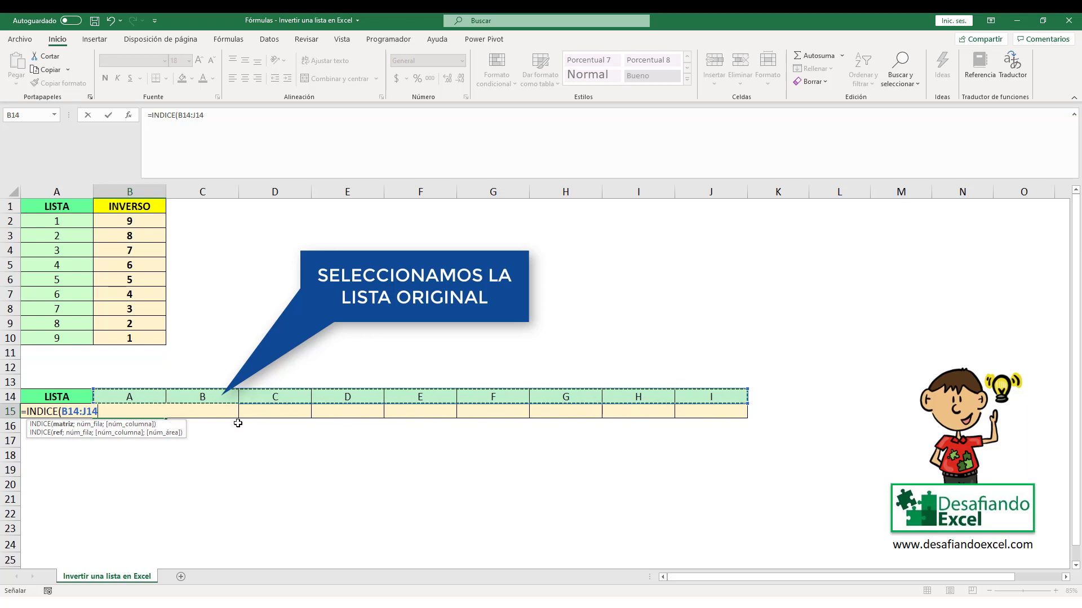
{"action": "type", "text": ";"}
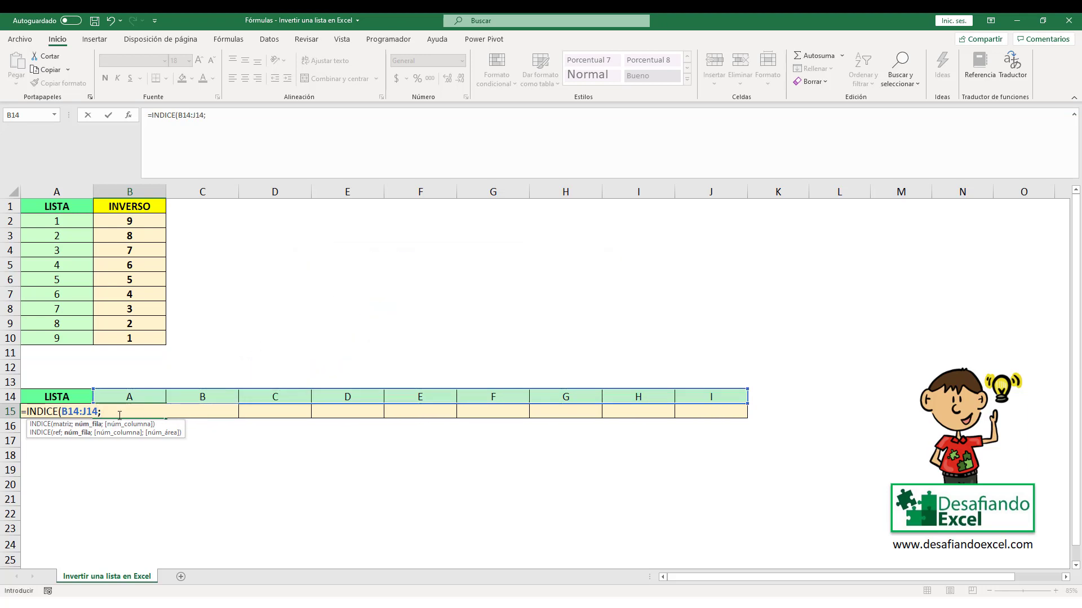
{"action": "type", "text": "COLUMNAS"}
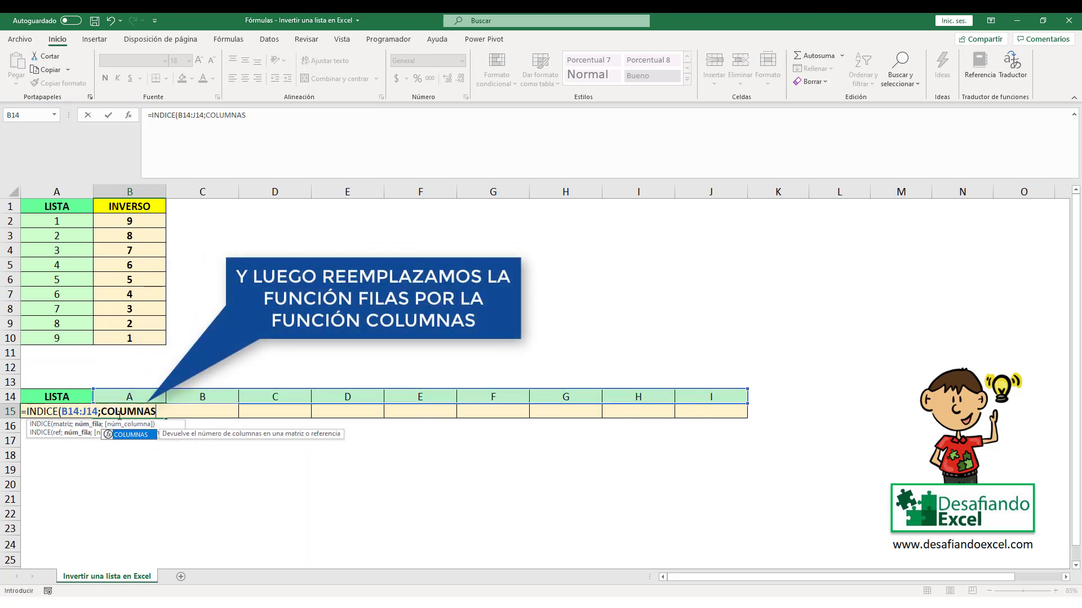
{"action": "type", "text": "("}
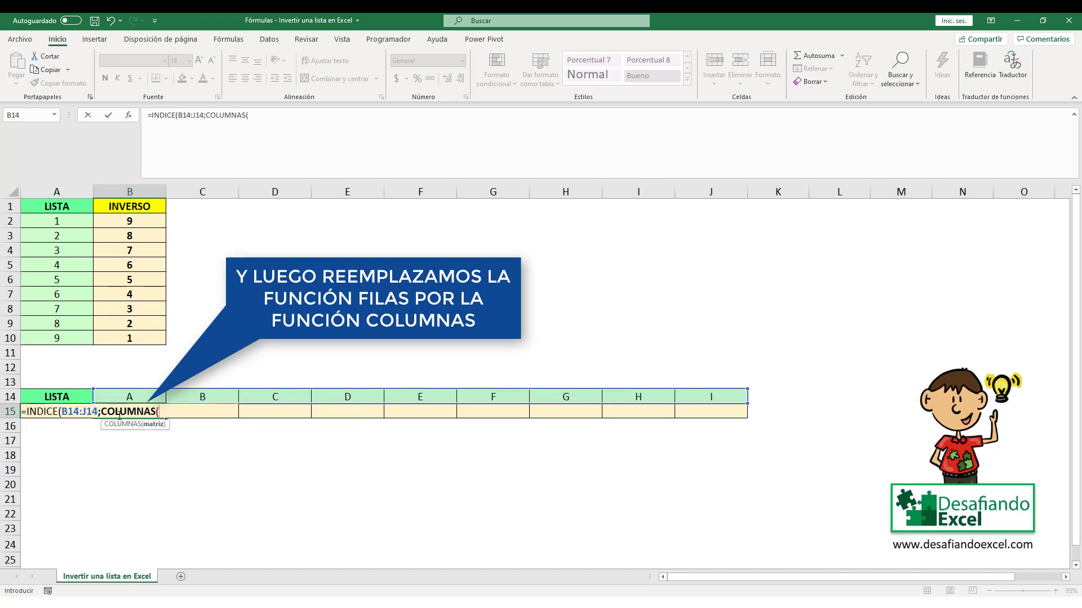
{"action": "left_click", "coordinate": [106, 399]}
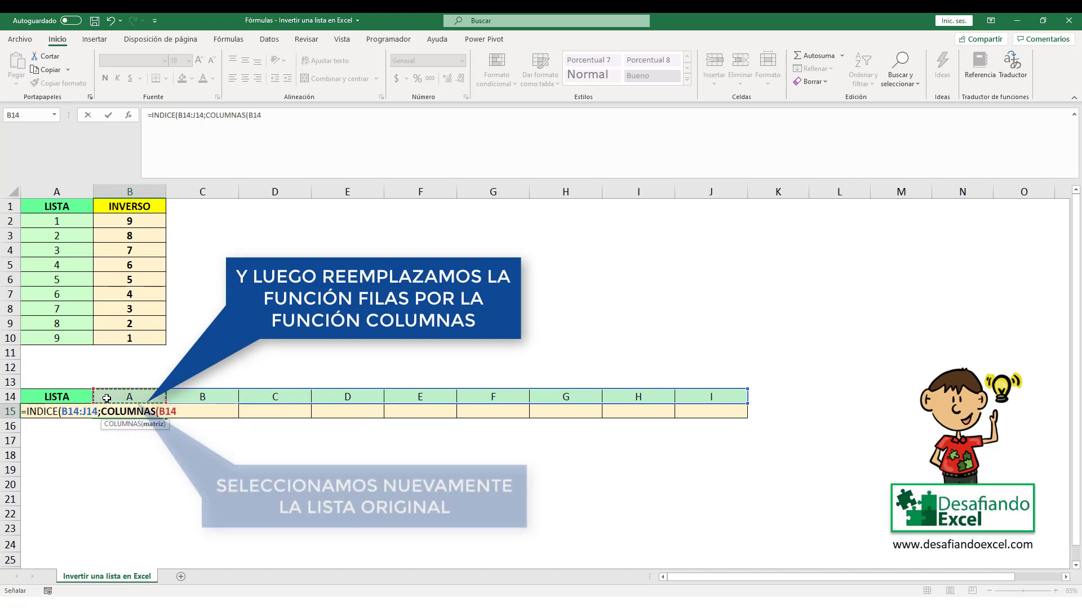
{"action": "key", "text": "F8"}
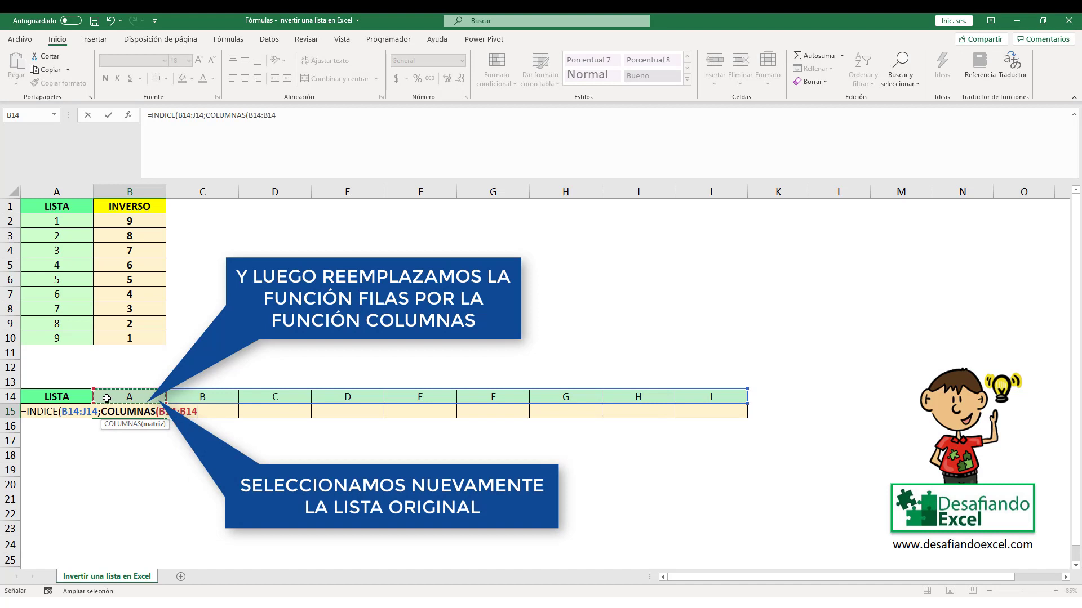
{"action": "left_click", "coordinate": [704, 398]}
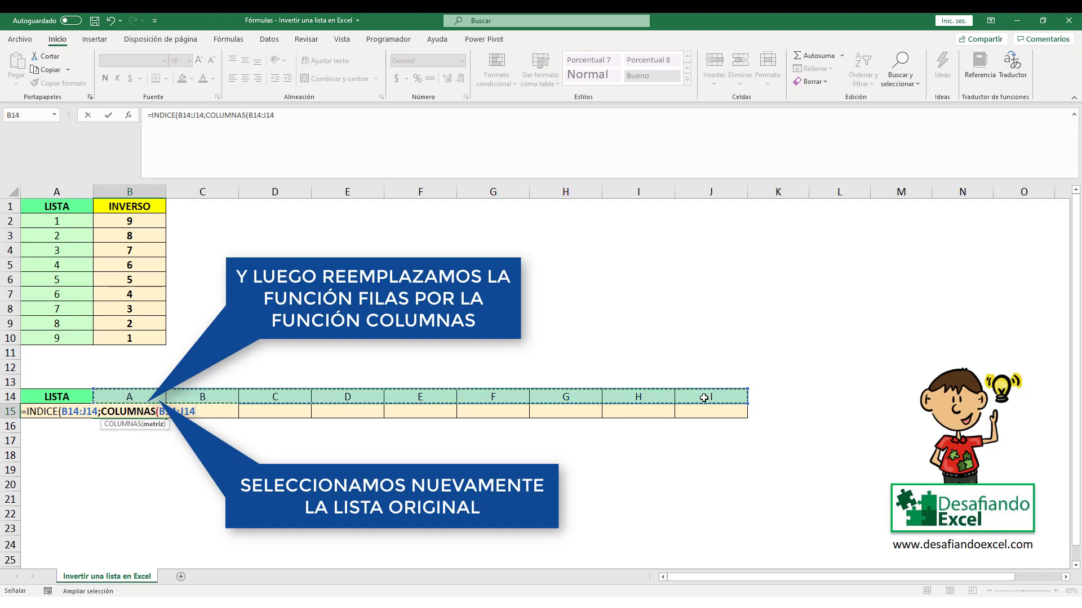
{"action": "type", "text": ")"}
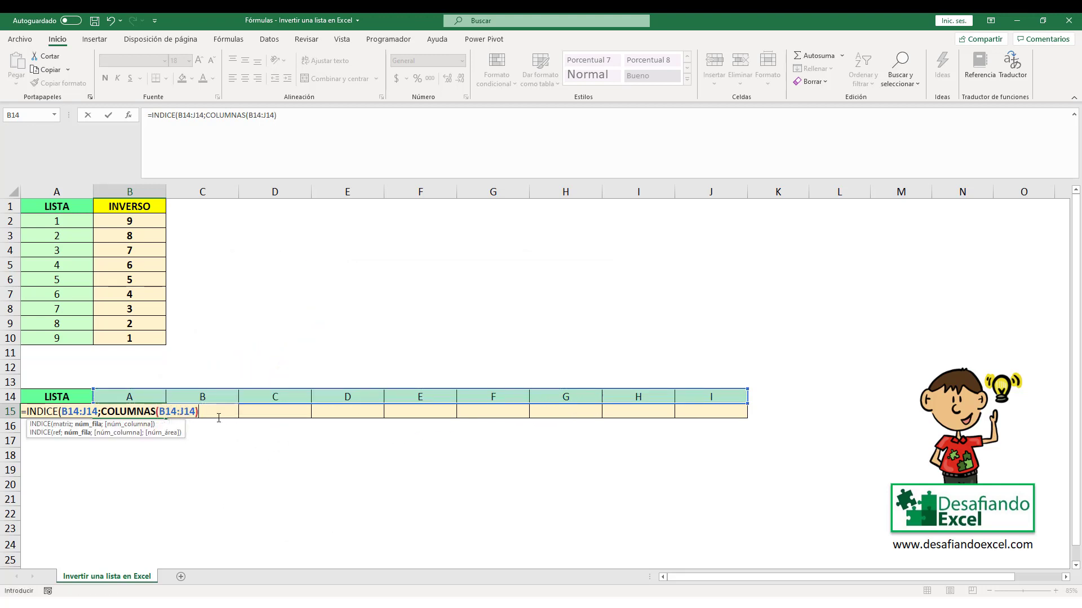
{"action": "type", "text": ")"}
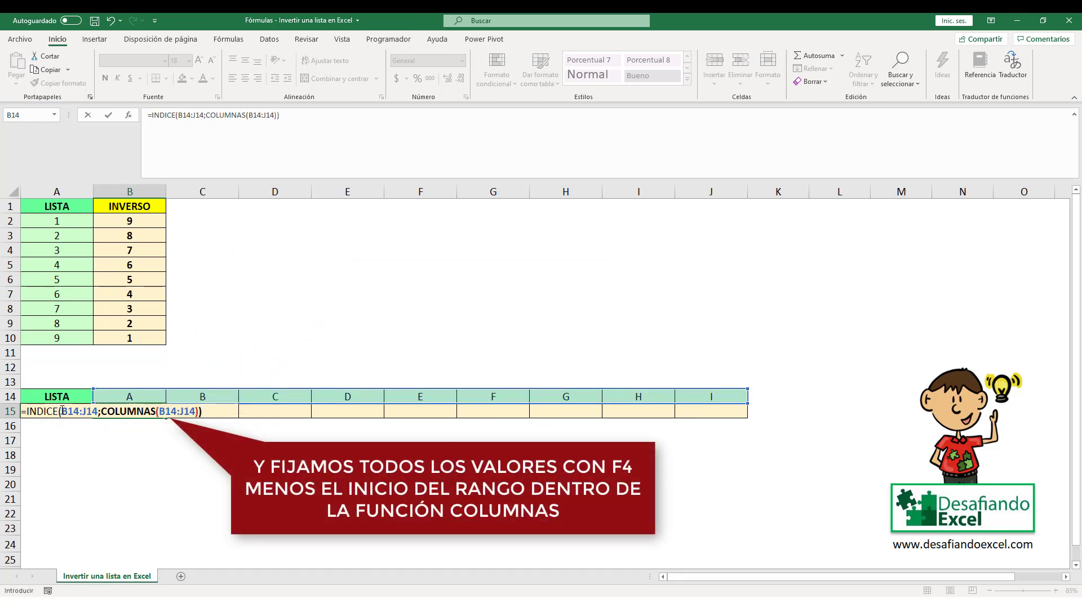
Lock the references as $B$14:$J$14 and B14:$J$14, then enter the formula so B15 shows I.
{"action": "left_click_drag", "start_coordinate": [62, 411], "coordinate": [97, 411]}
{"action": "key", "text": "F4"}
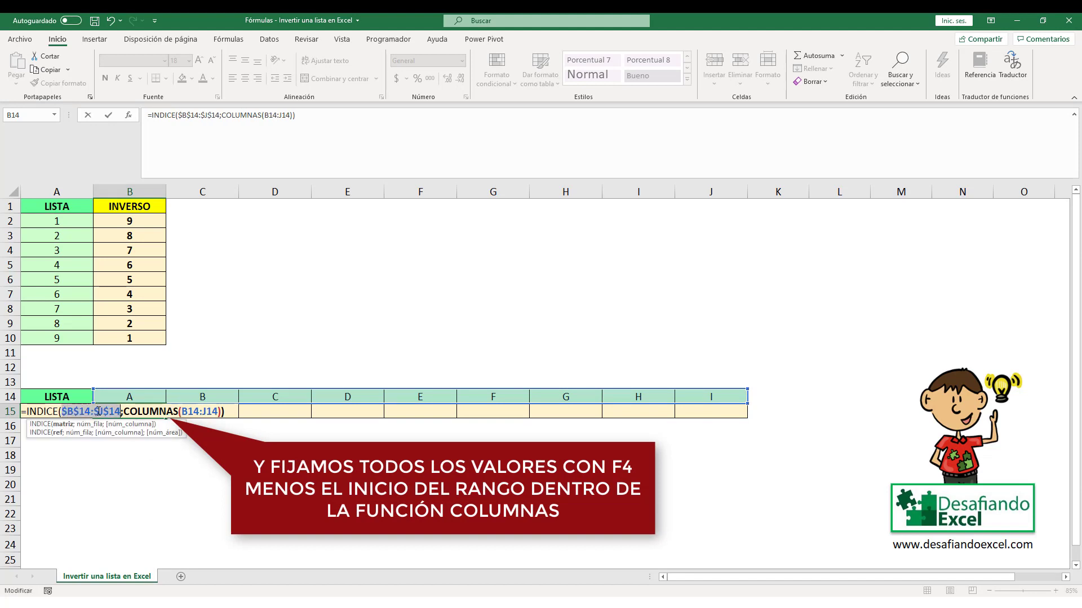
{"action": "left_click_drag", "start_coordinate": [203, 411], "coordinate": [219, 411]}
{"action": "key", "text": "F4"}
{"action": "left_click", "coordinate": [194, 412]}
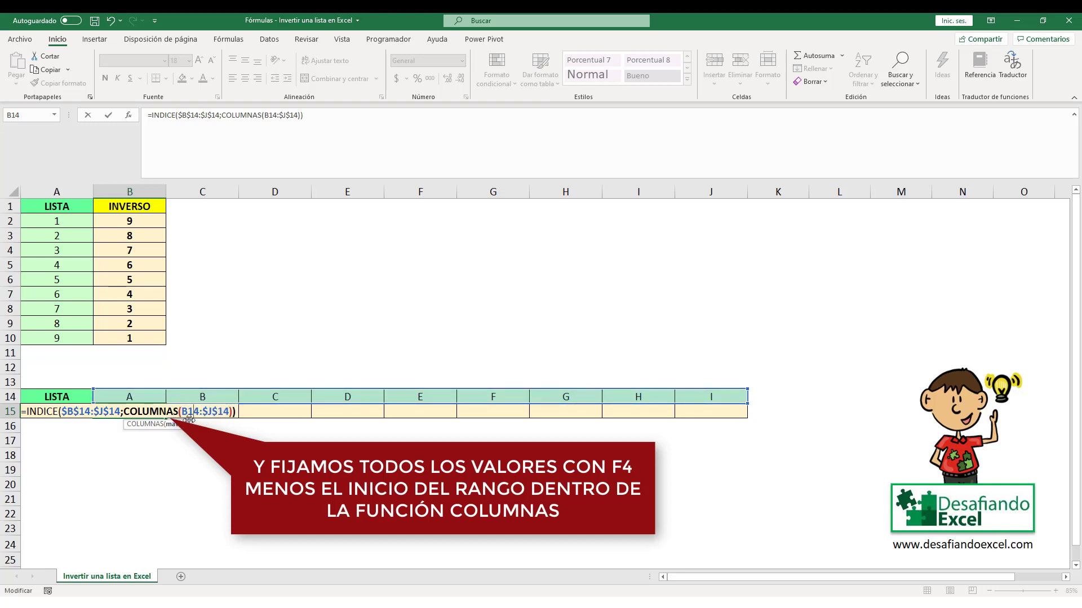
{"action": "key", "text": "Return"}
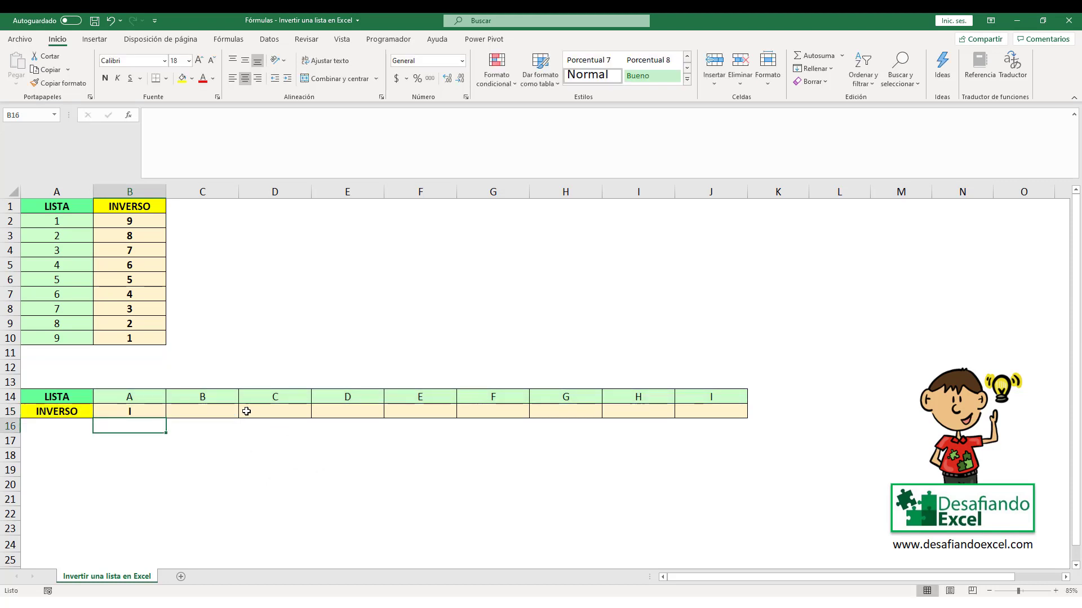
Fill the B15 formula across to J15 so the INVERSO row reads I through A.
{"action": "left_click", "coordinate": [162, 411]}
{"action": "left_click_drag", "start_coordinate": [166, 418], "coordinate": [742, 423]}
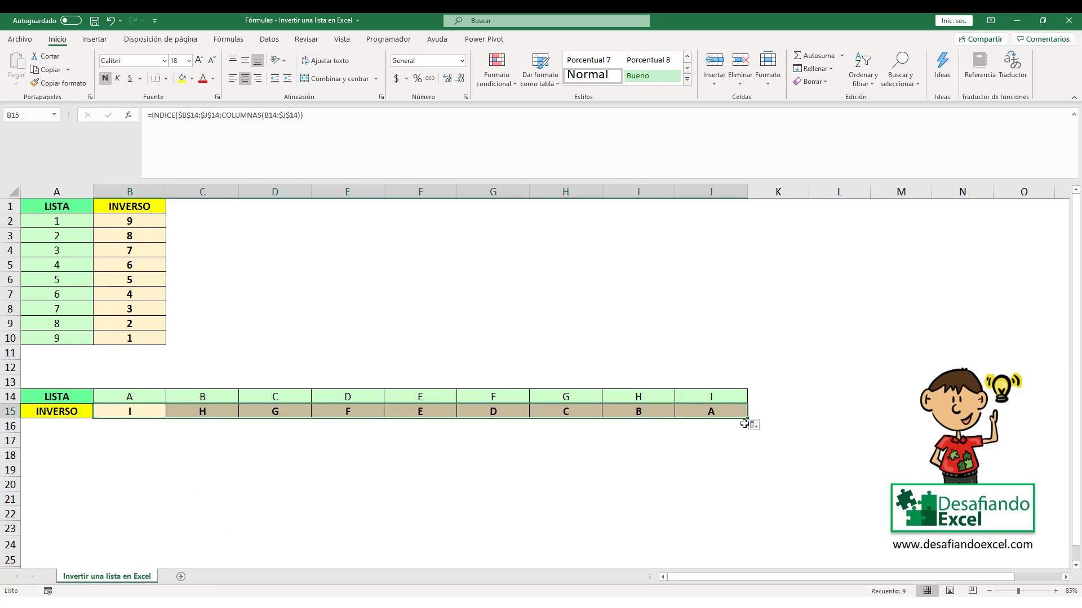
{"action": "left_click", "coordinate": [786, 413]}
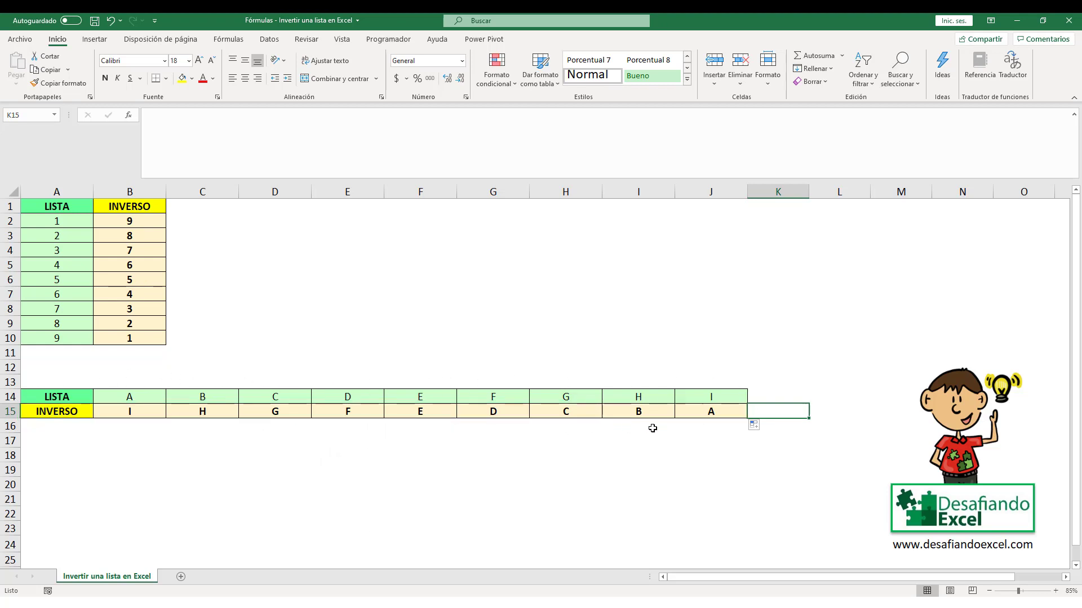
{"action": "left_click", "coordinate": [684, 397]}
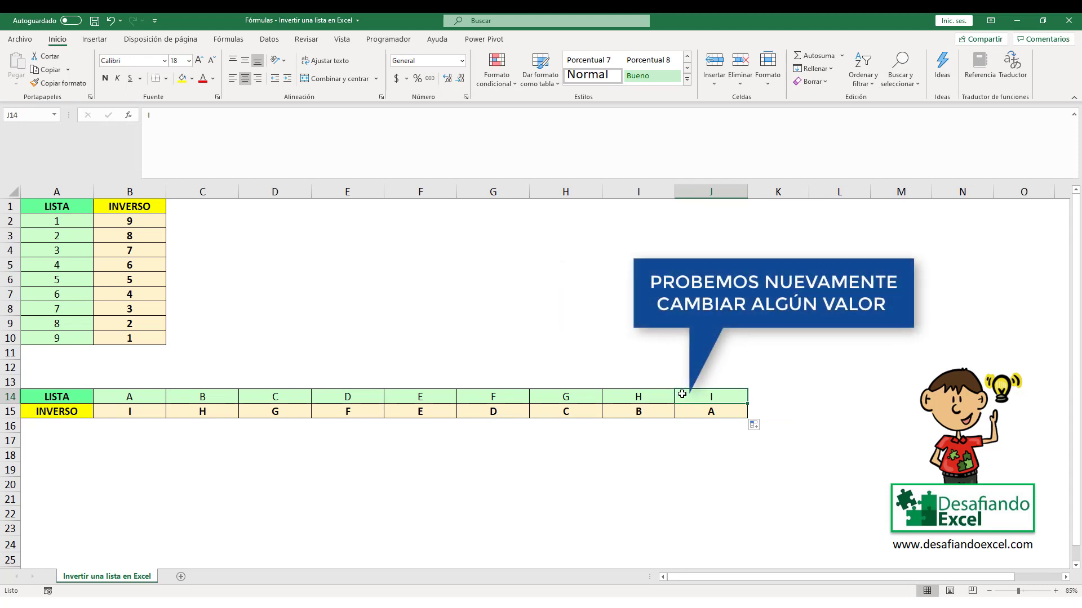
{"action": "type", "text": "EXCEL"}
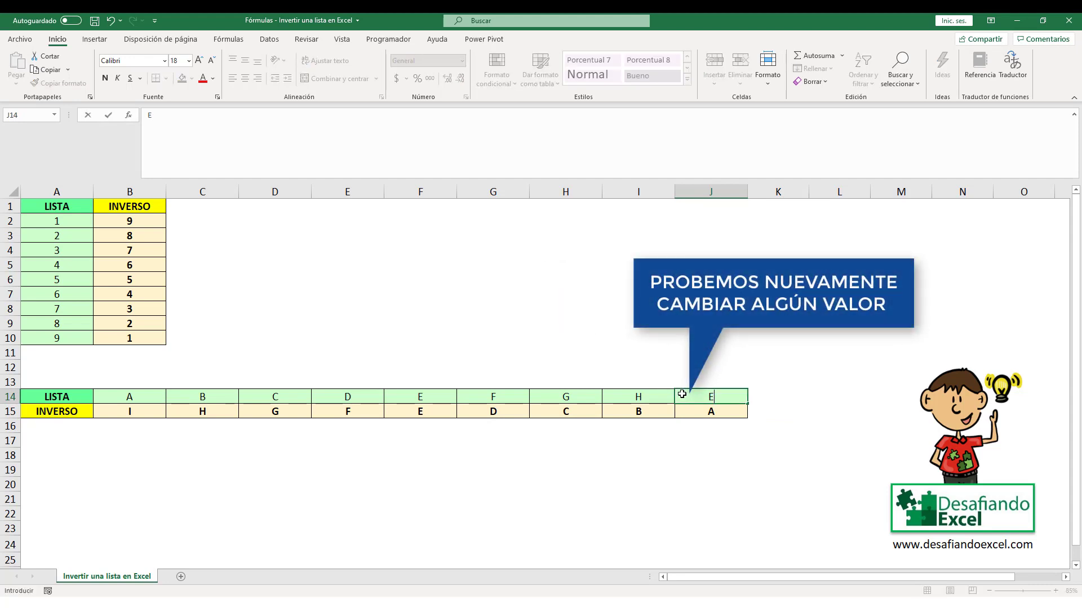
{"action": "key", "text": "Return"}
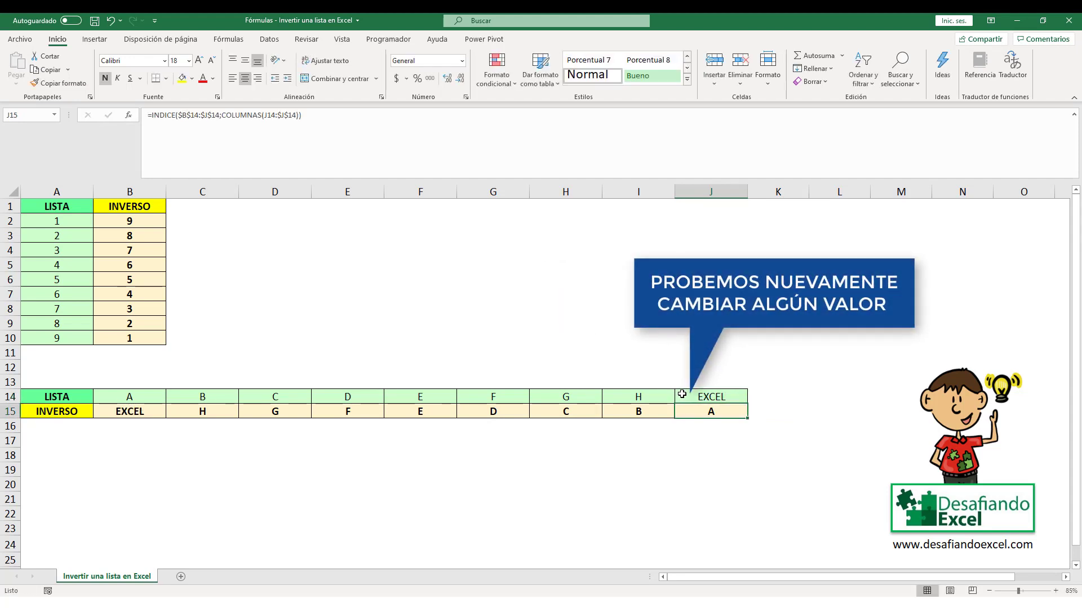
{"action": "left_click", "coordinate": [130, 415]}
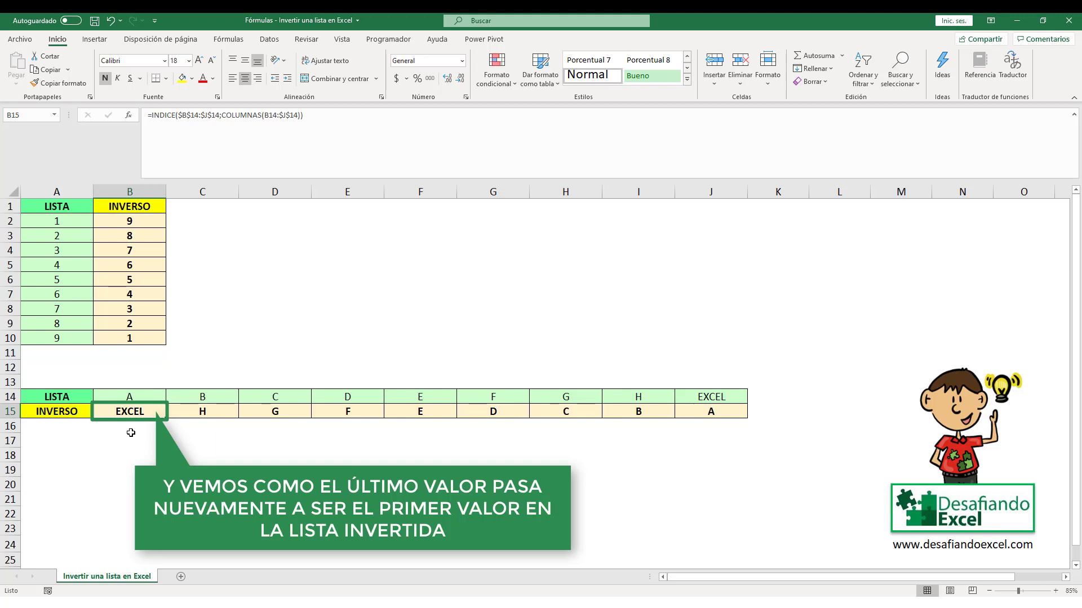
{"action": "key", "text": "ctrl+z"}
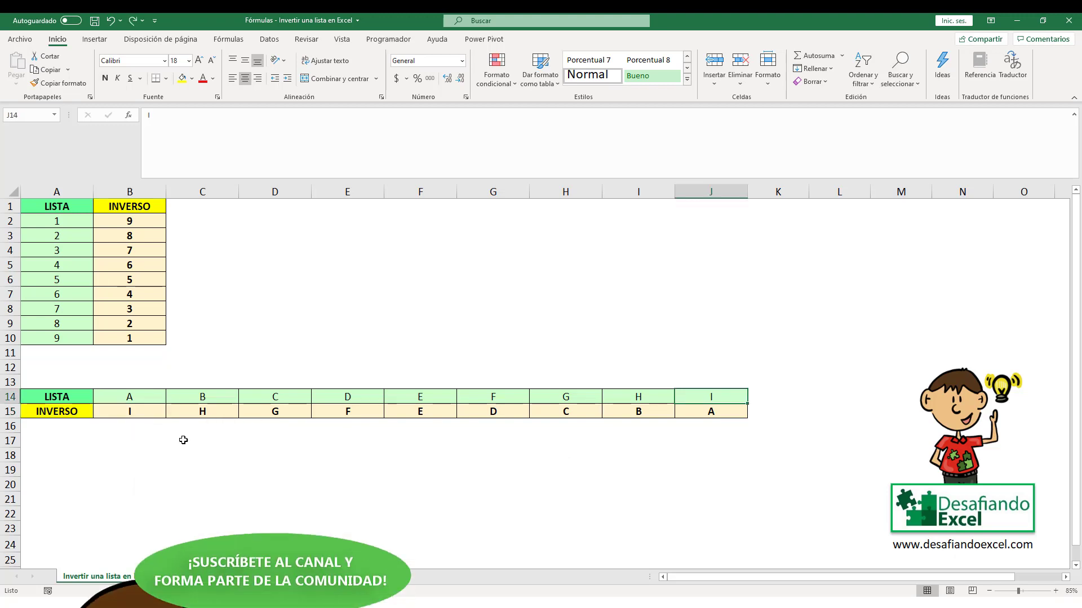